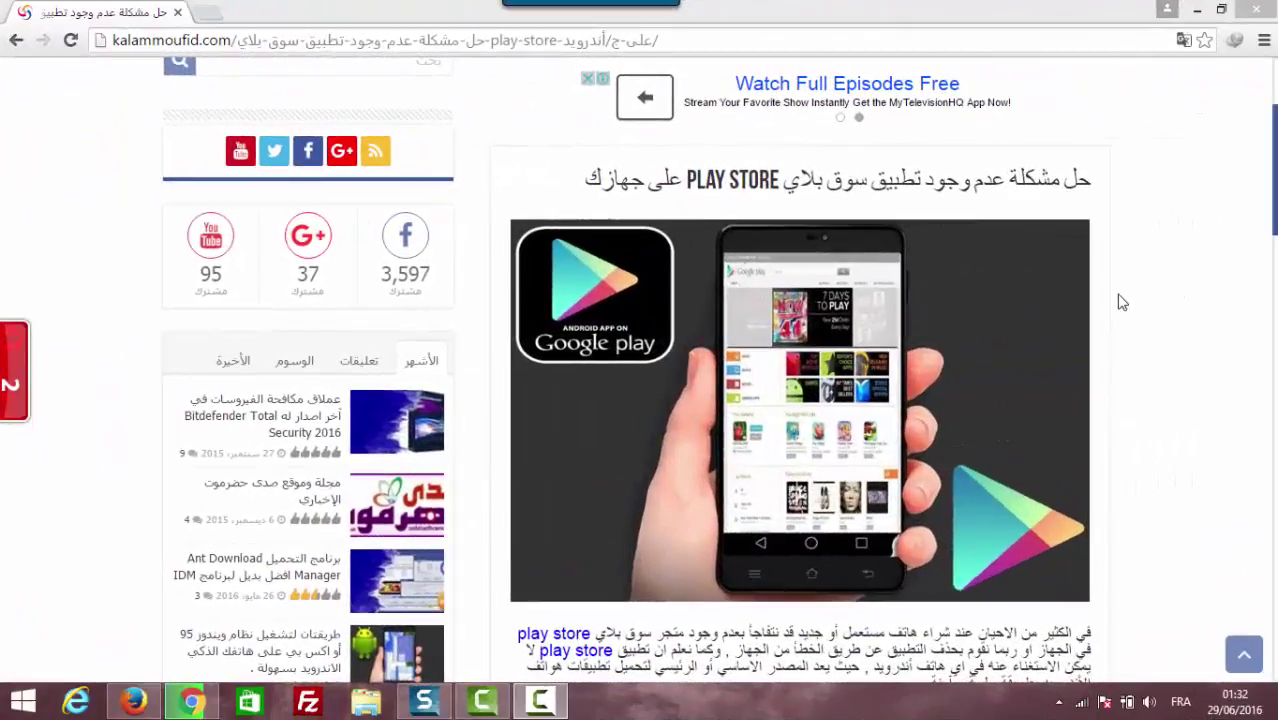
Start a direct Dropbox download of the Play Store v6.7.13.E apk from the article
{"action": "left_click_drag", "start_coordinate": [1275, 190], "coordinate": [1275, 308]}
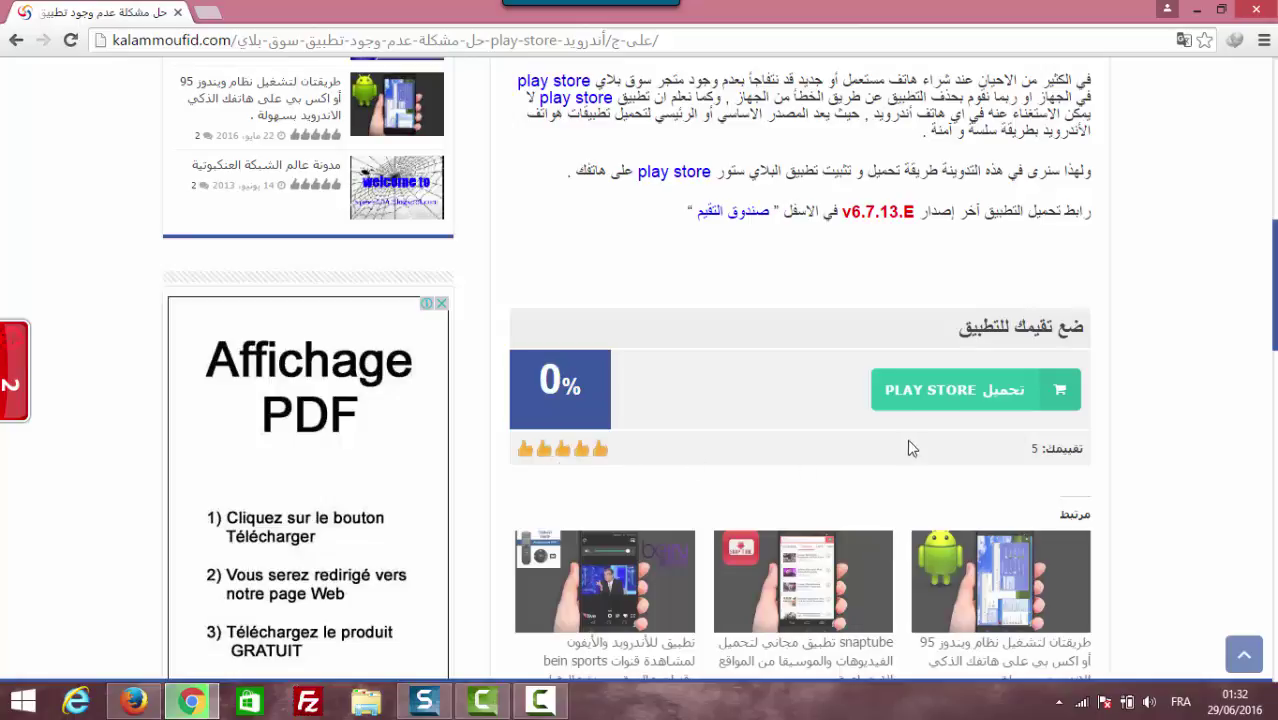
{"action": "left_click", "coordinate": [940, 388]}
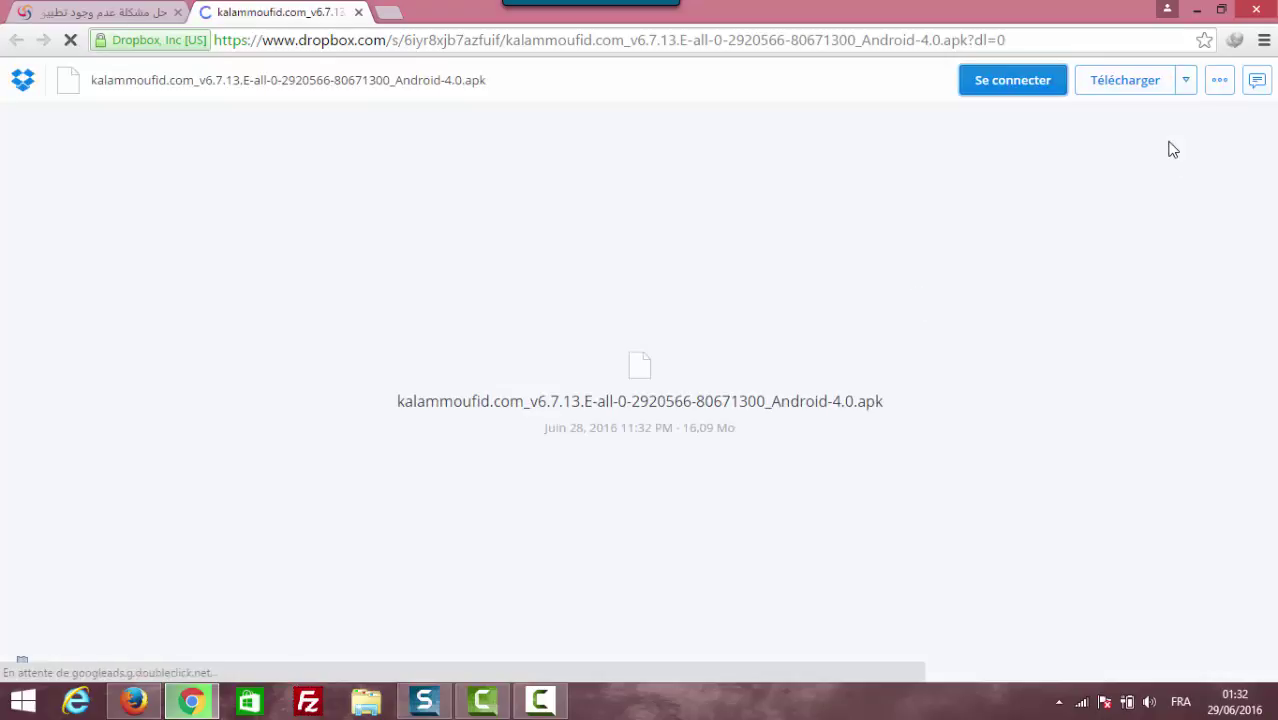
{"action": "left_click", "coordinate": [1184, 88]}
{"action": "left_click", "coordinate": [1185, 90]}
{"action": "left_click", "coordinate": [1185, 88]}
{"action": "left_click", "coordinate": [1050, 128]}
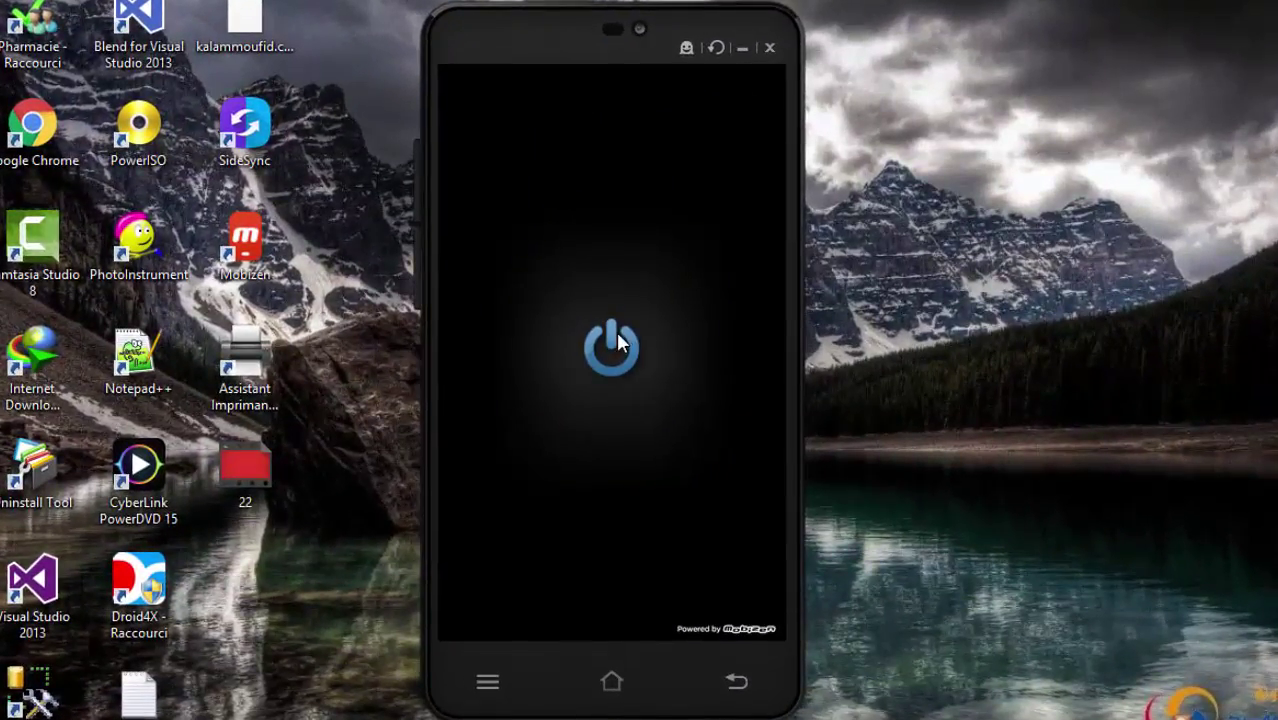
Wake the mirrored phone and reopen its web browser from recent apps
{"action": "left_click", "coordinate": [617, 335]}
{"action": "left_click", "coordinate": [611, 684]}
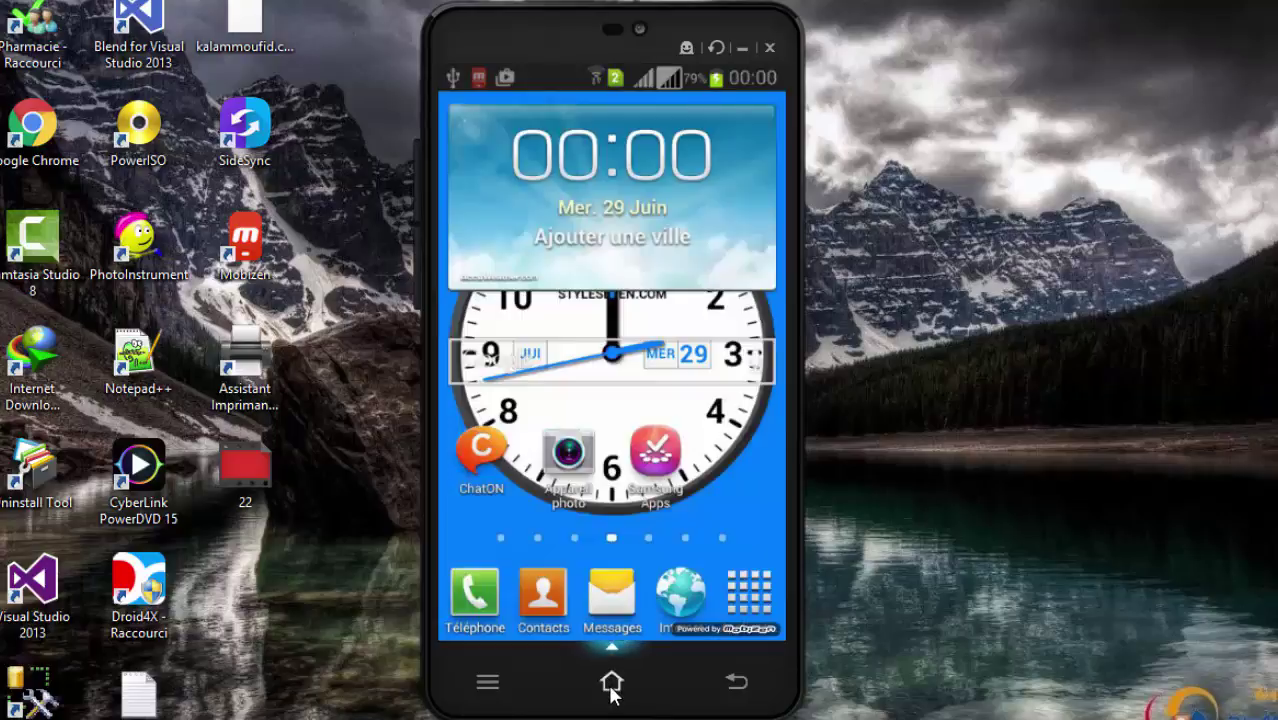
{"action": "left_click", "coordinate": [611, 686]}
{"action": "left_click", "coordinate": [658, 560]}
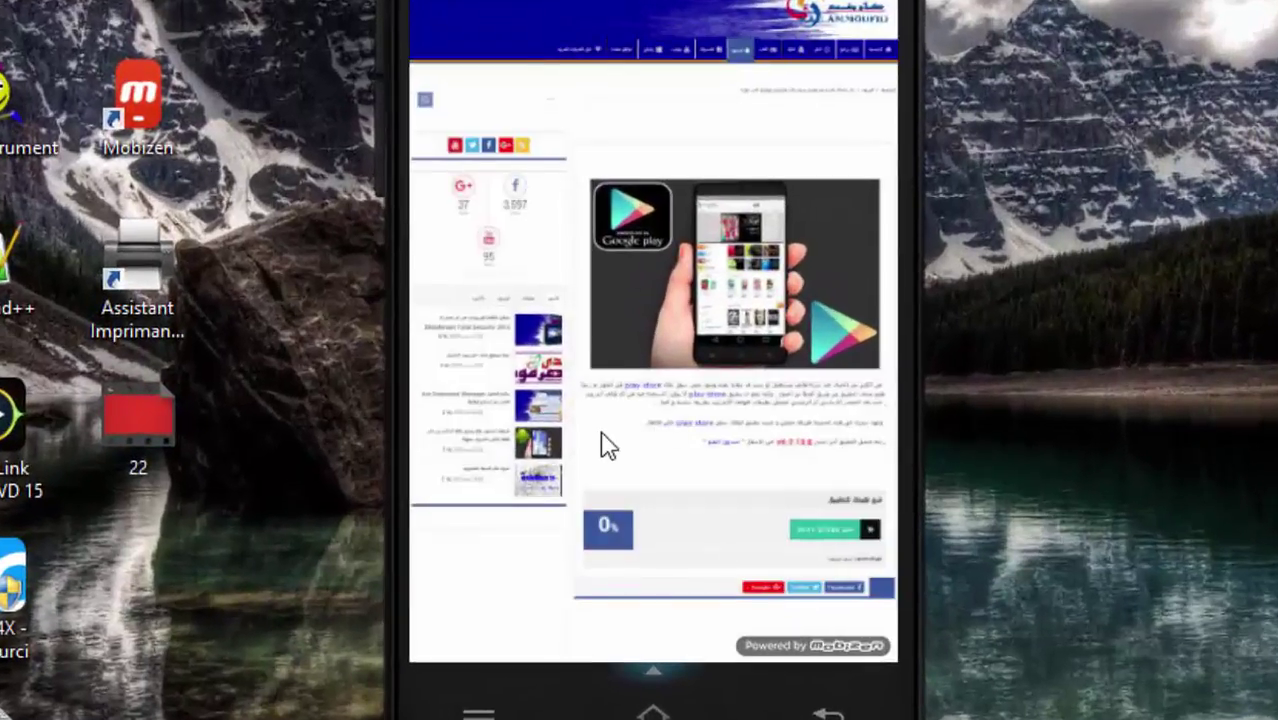
Zoom into the article and scroll down to its PLAY STORE download section
{"action": "double_click", "coordinate": [610, 445]}
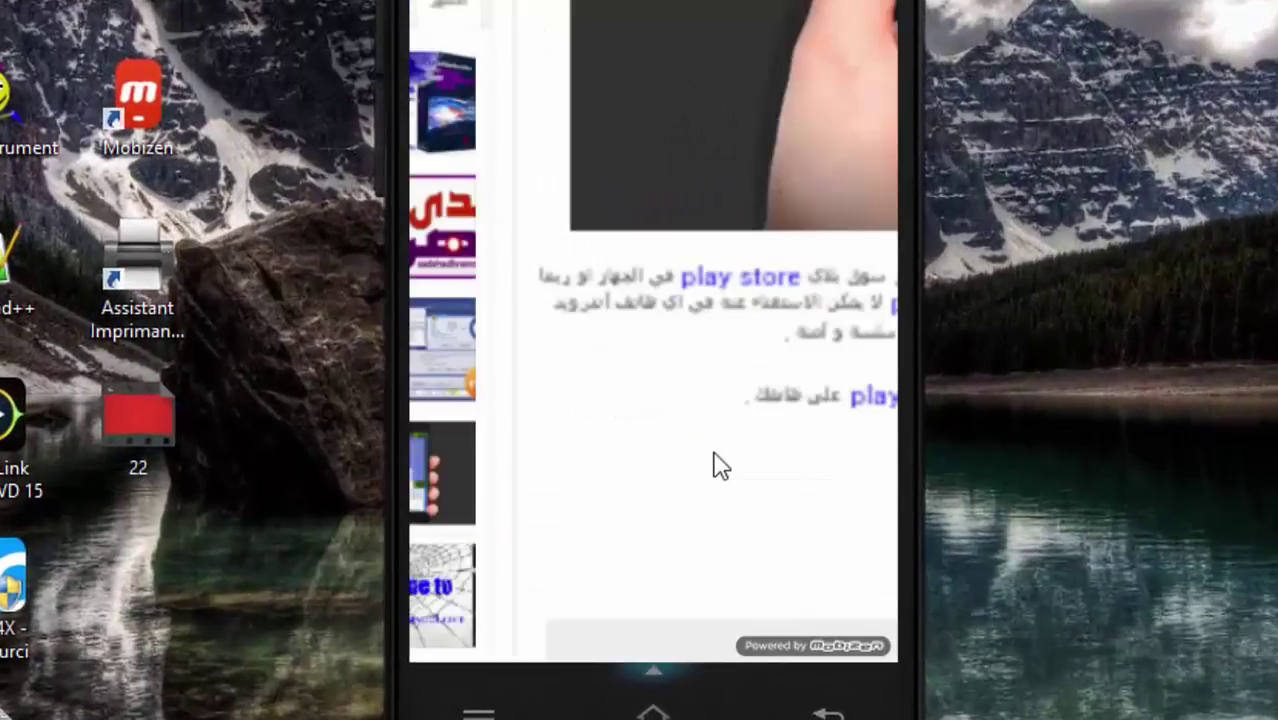
{"action": "left_click_drag", "start_coordinate": [630, 420], "coordinate": [465, 192]}
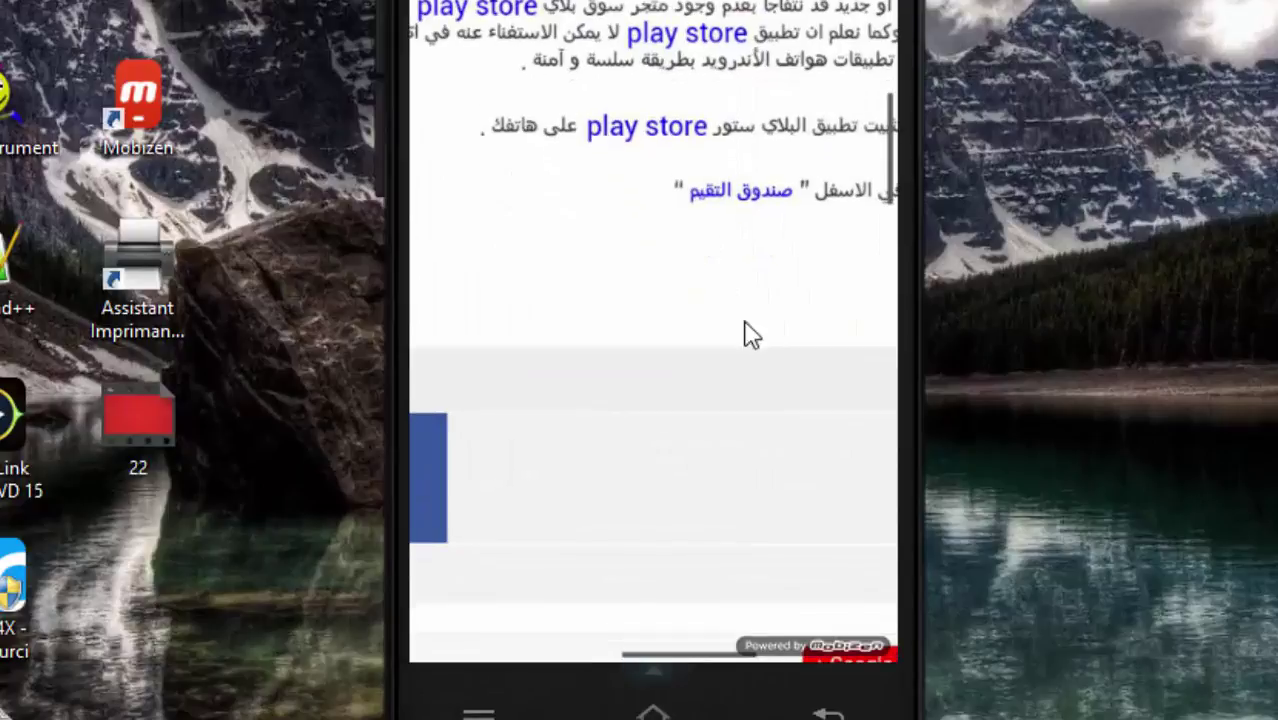
{"action": "scroll", "coordinate": [505, 115], "scroll_direction": "down", "scroll_amount": 5}
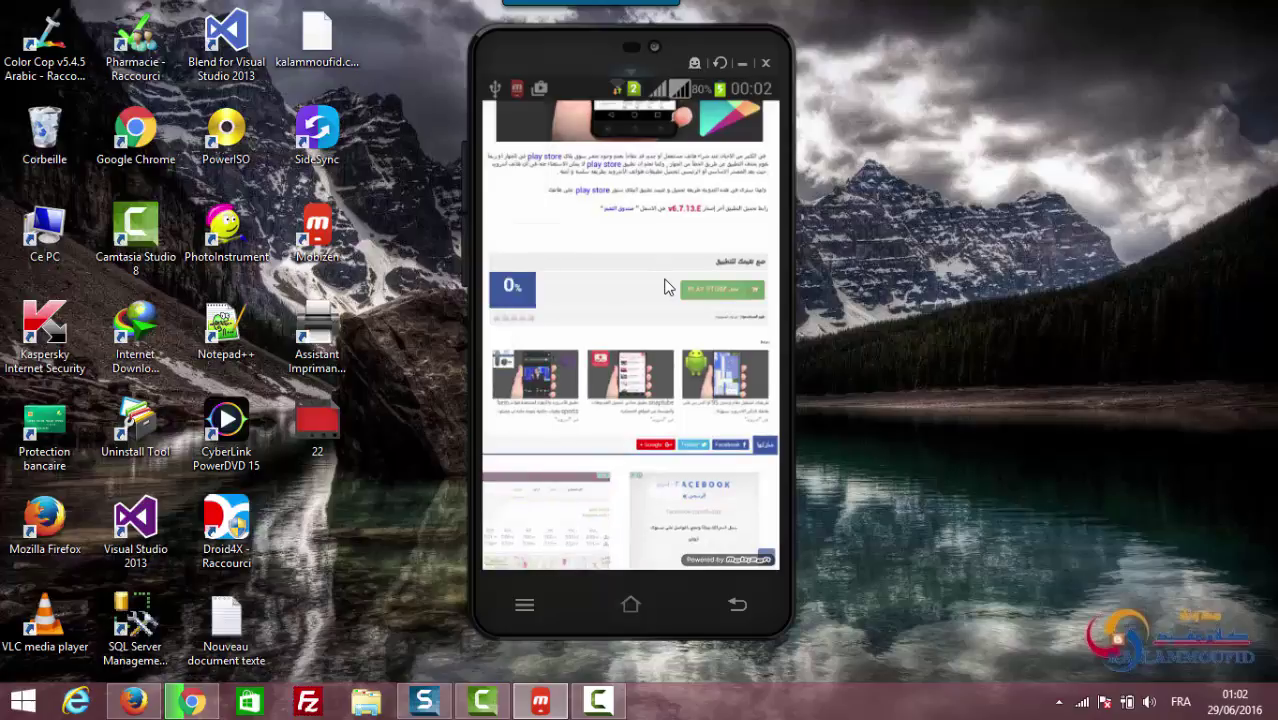
Follow the PLAY STORE link and download the apk directly from Dropbox onto the phone
{"action": "left_click", "coordinate": [668, 287]}
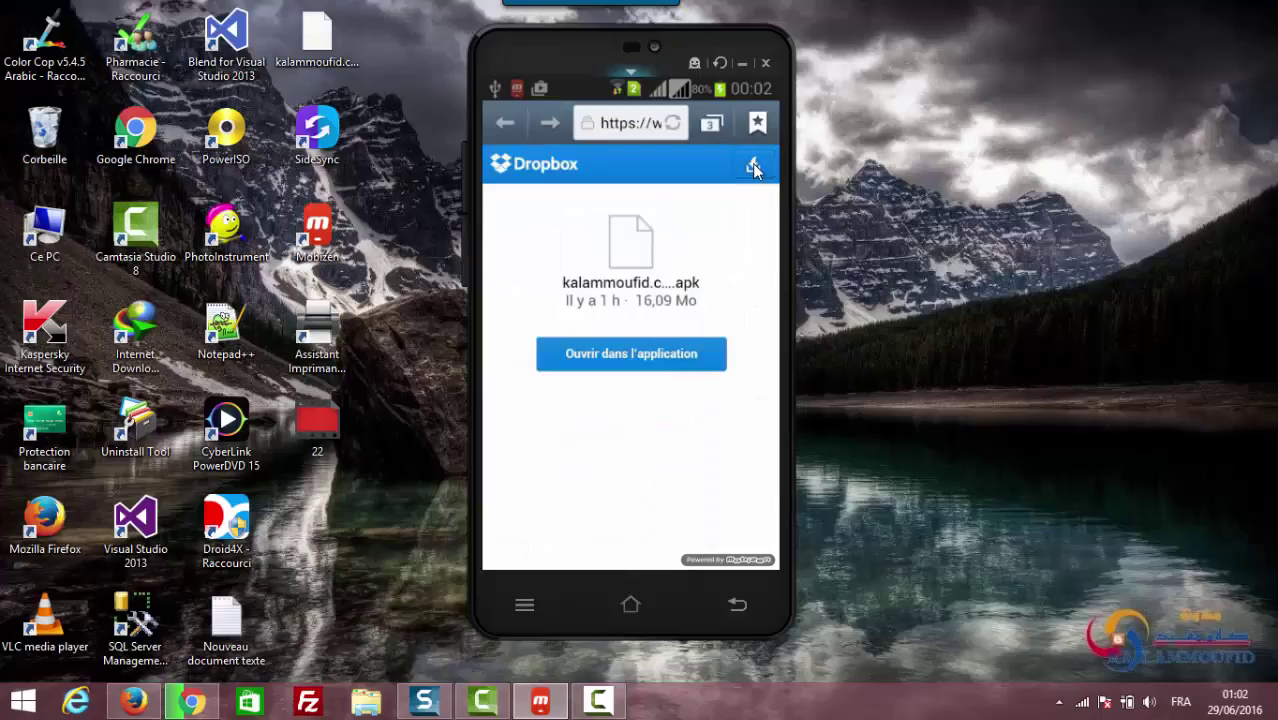
{"action": "left_click", "coordinate": [866, 183]}
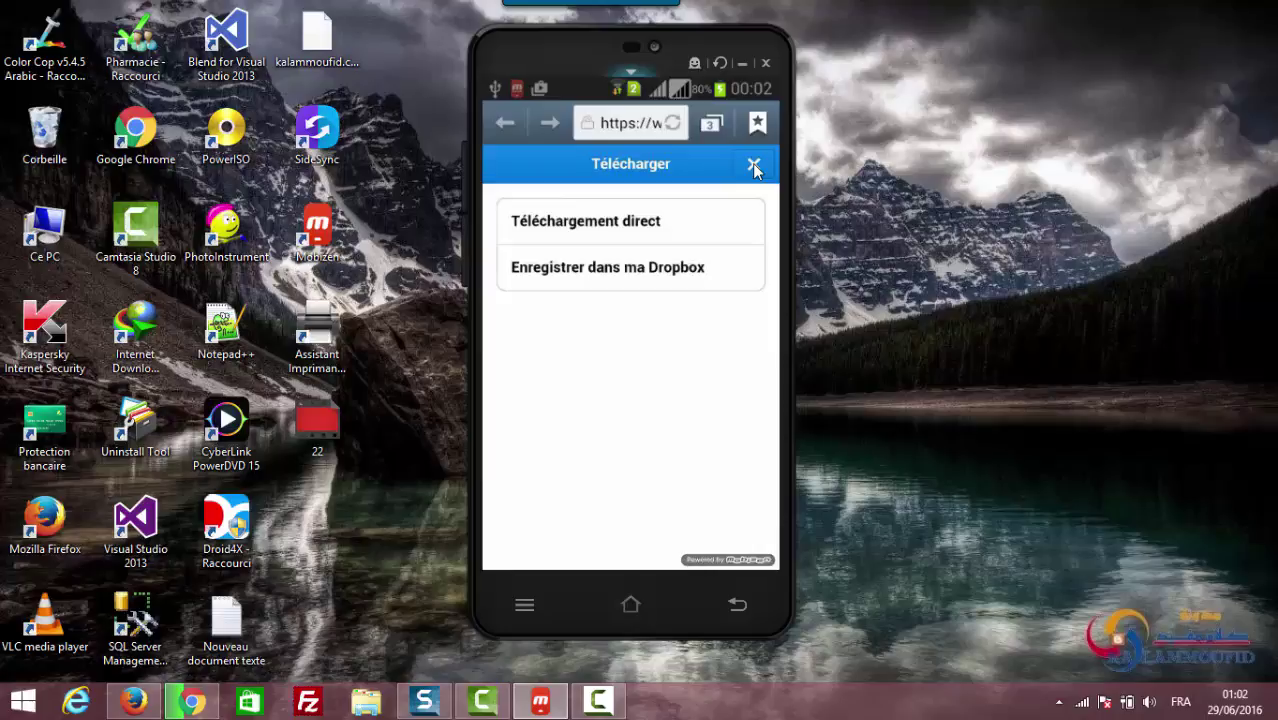
{"action": "left_click", "coordinate": [753, 164]}
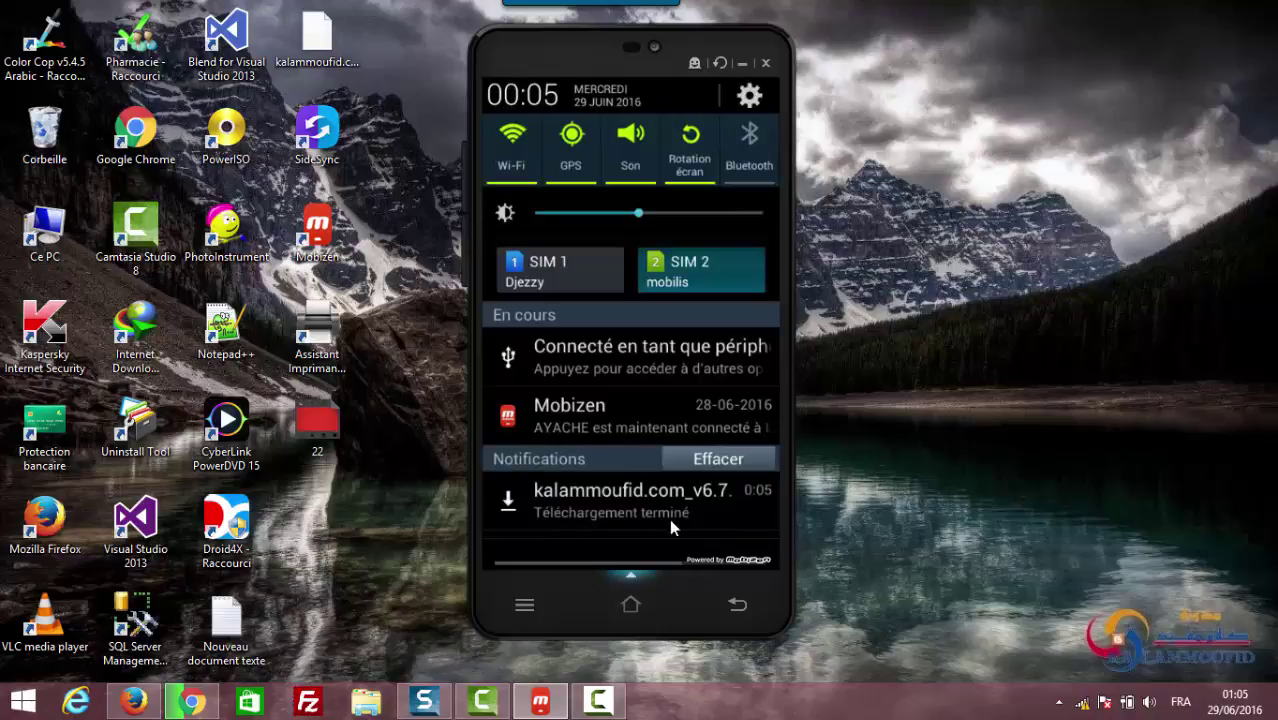
Open the downloaded apk with the Android installer, just this once, and install it over the system Play Store
{"action": "left_click", "coordinate": [618, 514]}
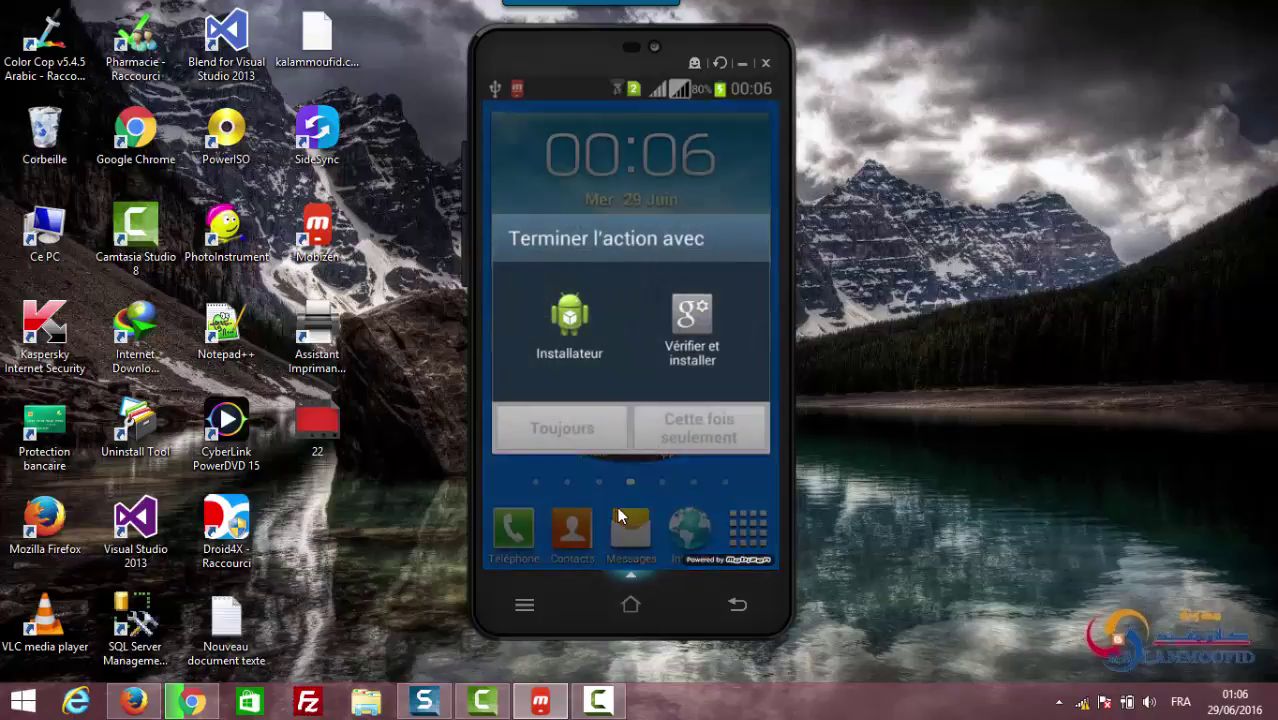
{"action": "left_click", "coordinate": [575, 328]}
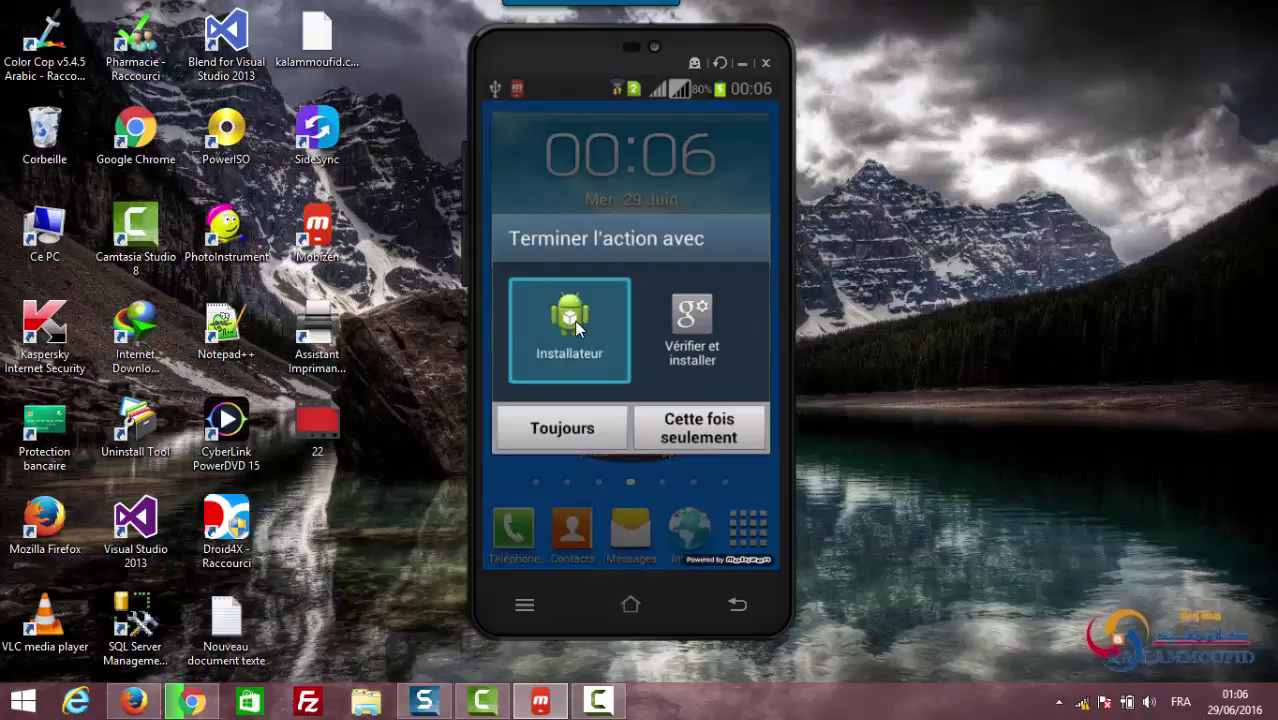
{"action": "left_click", "coordinate": [670, 428]}
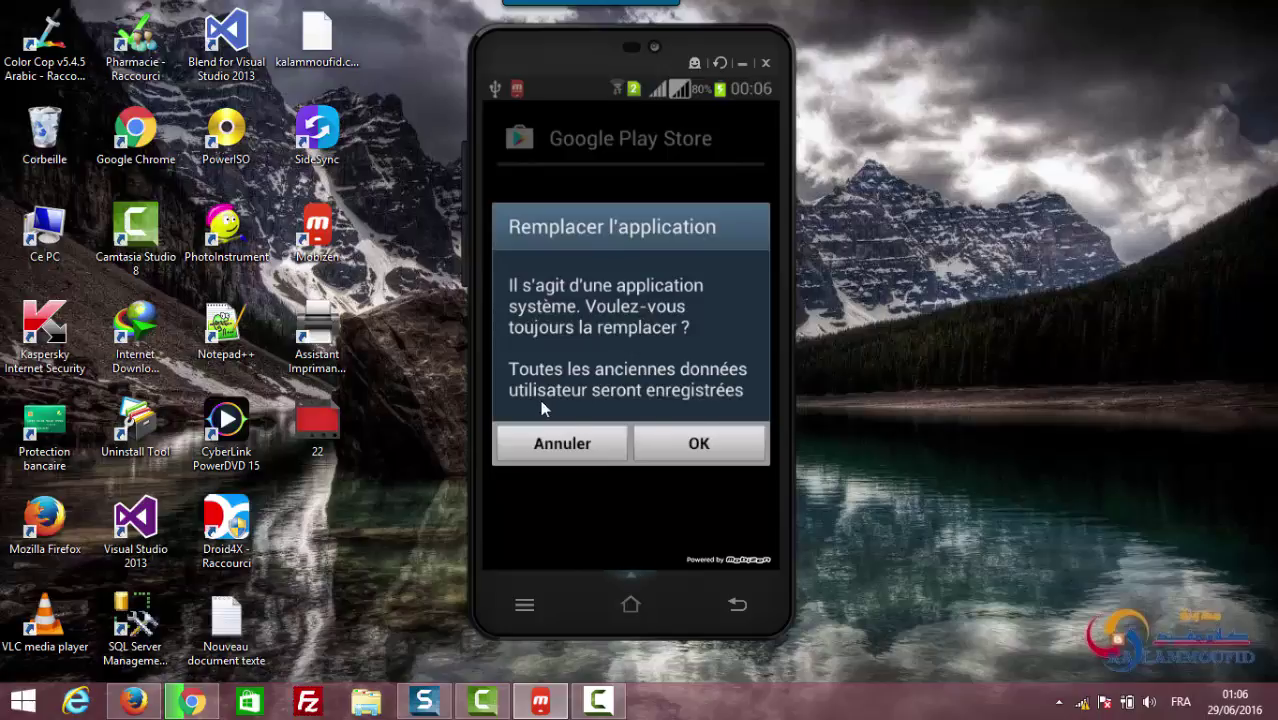
{"action": "left_click", "coordinate": [686, 440]}
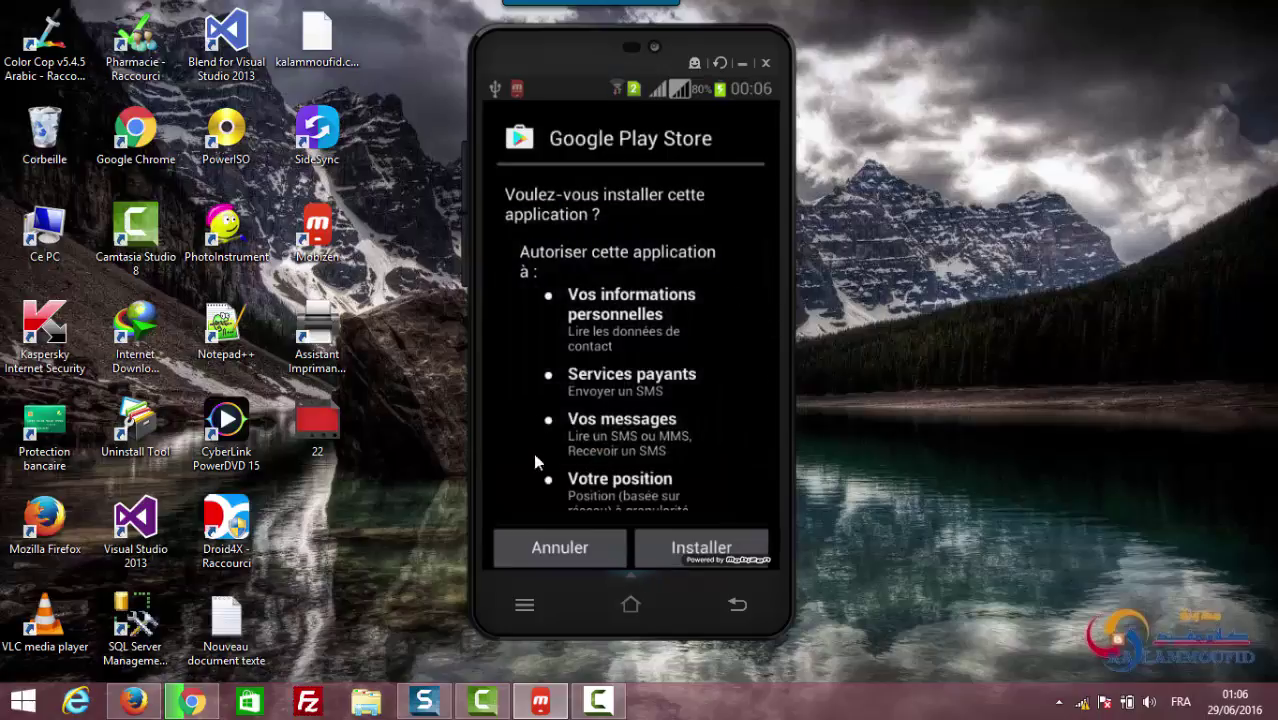
{"action": "left_click", "coordinate": [682, 533]}
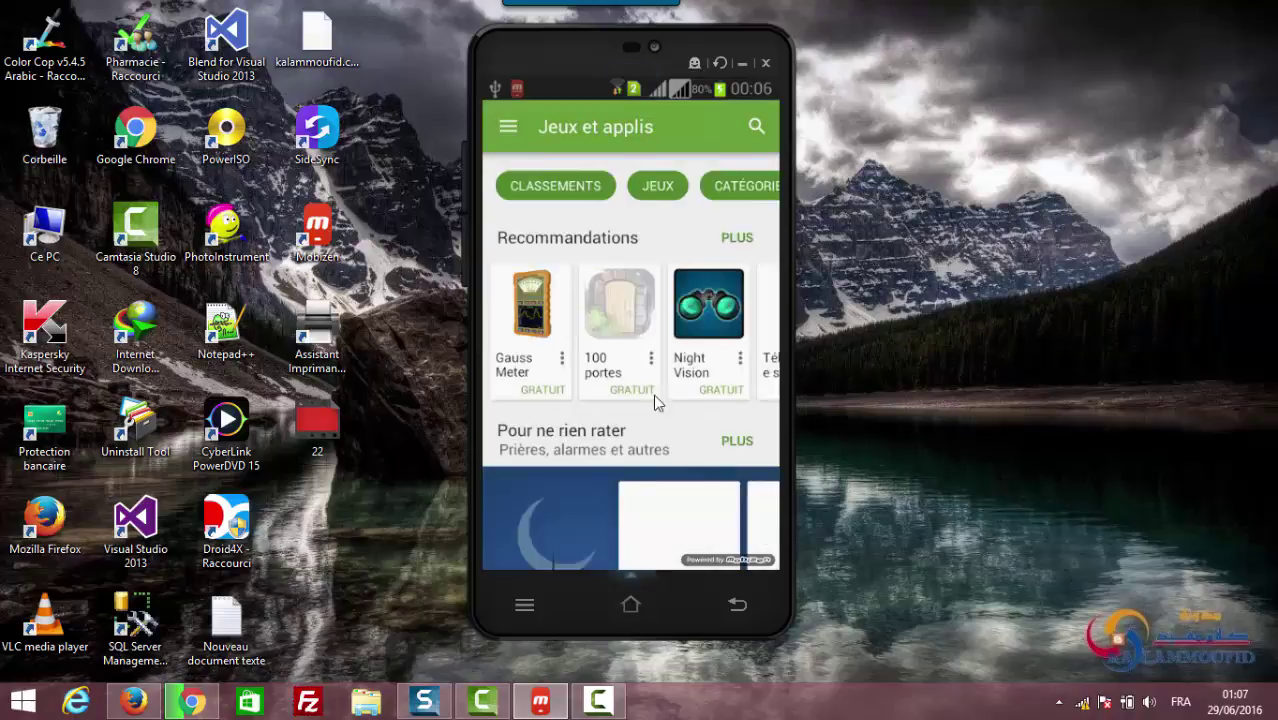
Open Play Store settings and scroll down to confirm version 6.7.13.E-all
{"action": "left_click", "coordinate": [508, 128]}
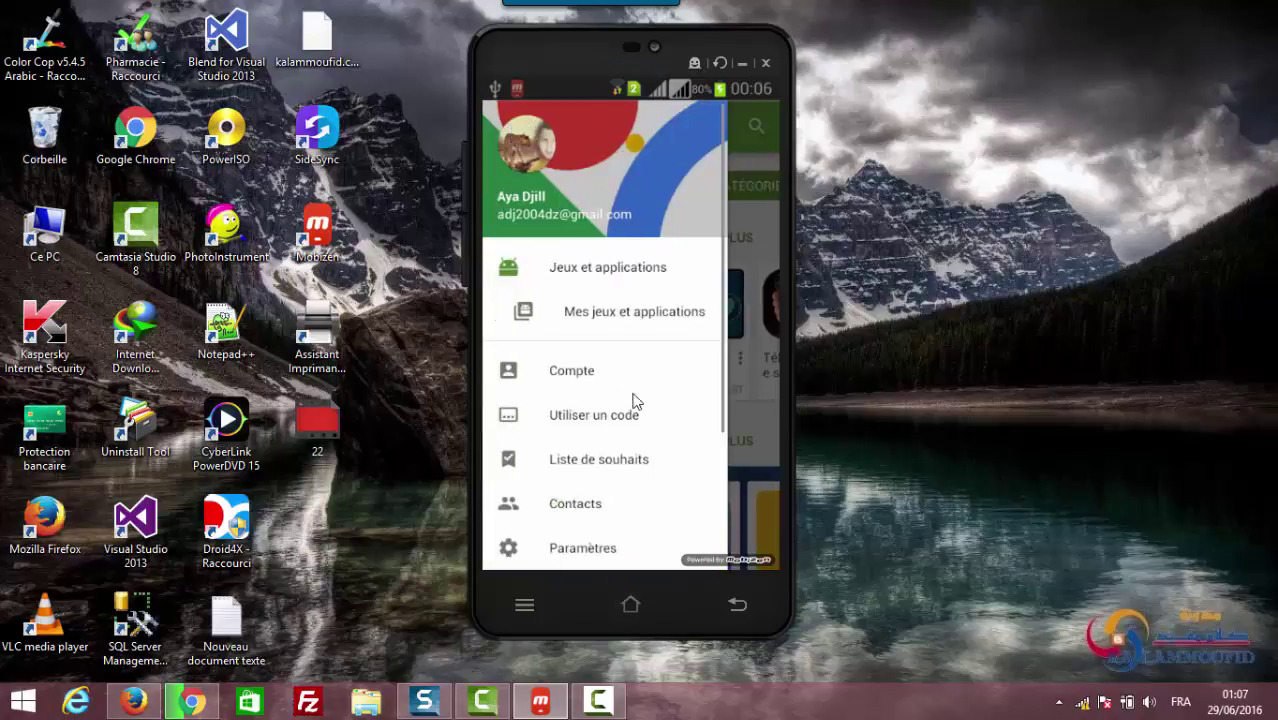
{"action": "left_click_drag", "start_coordinate": [658, 509], "coordinate": [653, 171]}
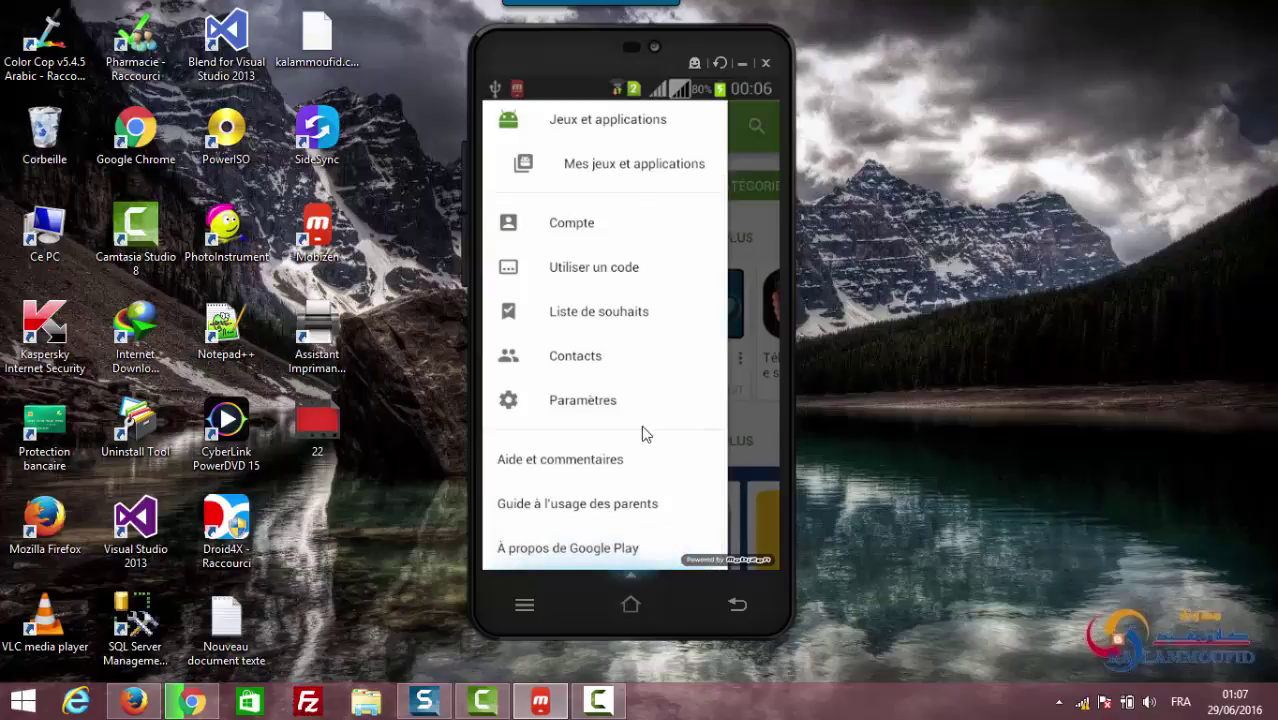
{"action": "left_click", "coordinate": [573, 400]}
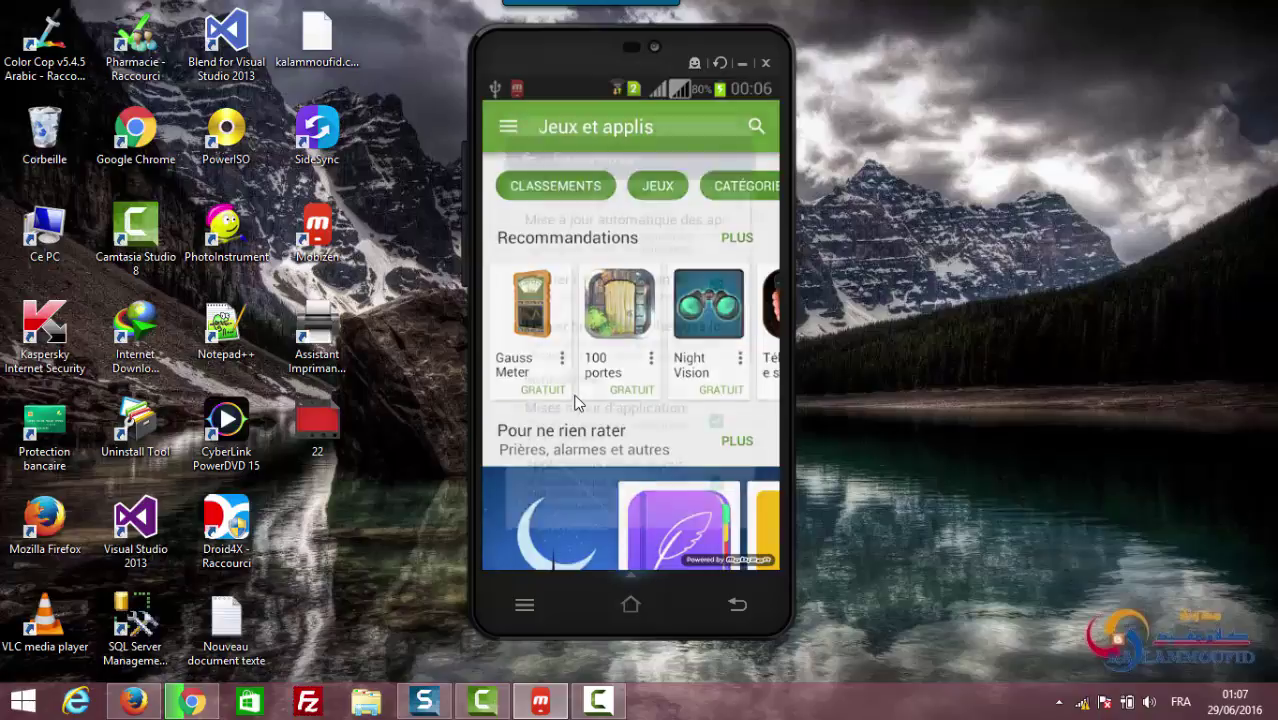
{"action": "scroll", "coordinate": [641, 335], "scroll_direction": "down", "scroll_amount": 3}
{"action": "scroll", "coordinate": [641, 335], "scroll_direction": "down", "scroll_amount": 2}
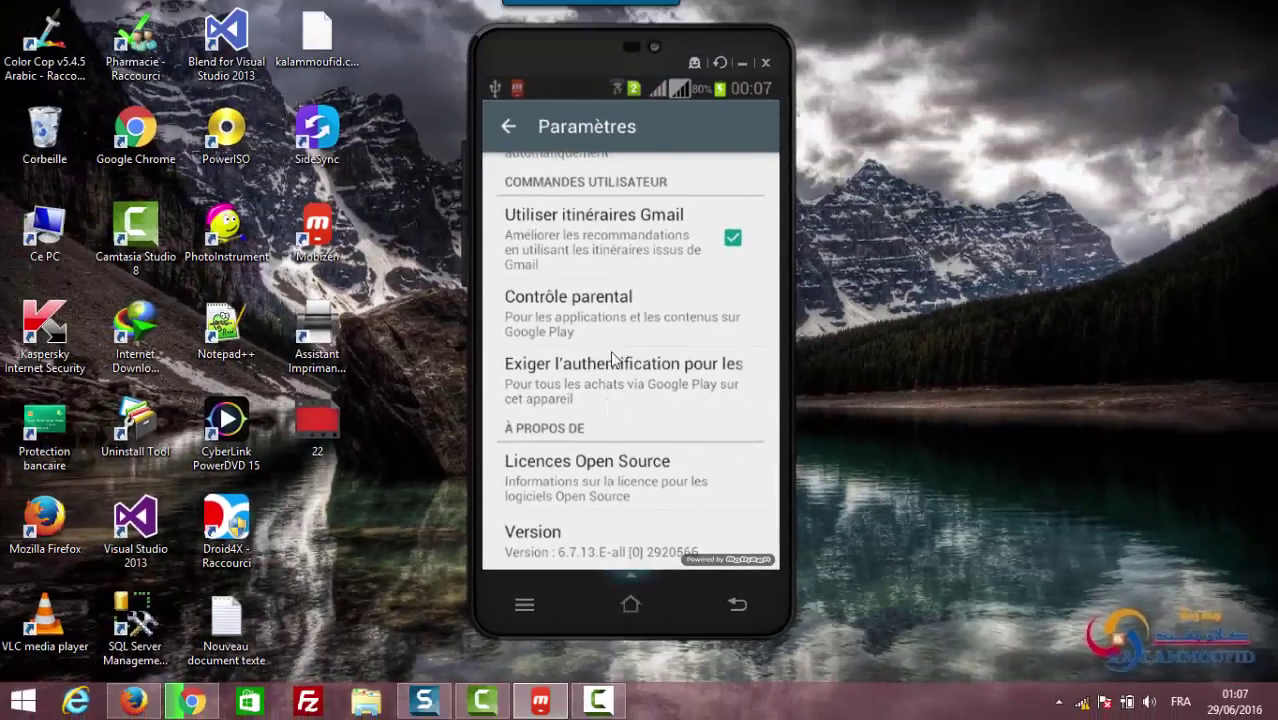
{"action": "left_click_drag", "start_coordinate": [613, 358], "coordinate": [693, 594]}
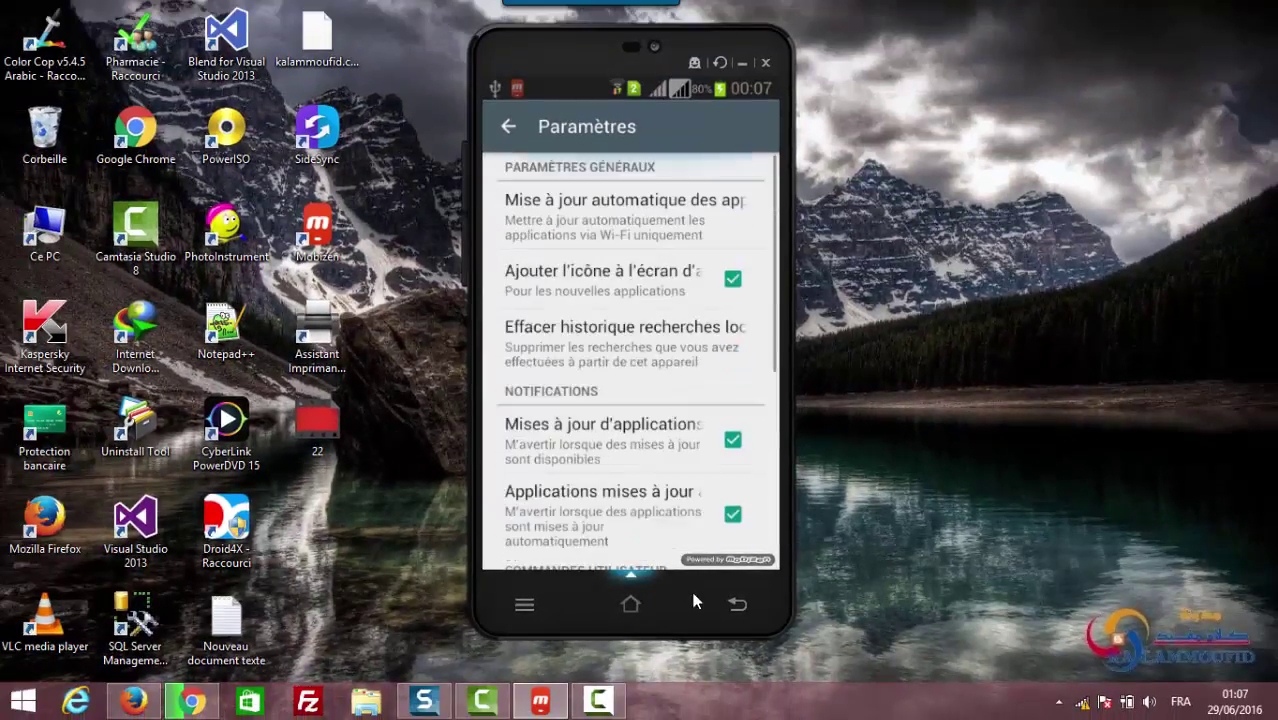
Leave the Play Store and return the phone to its home screen
{"action": "left_click", "coordinate": [510, 130]}
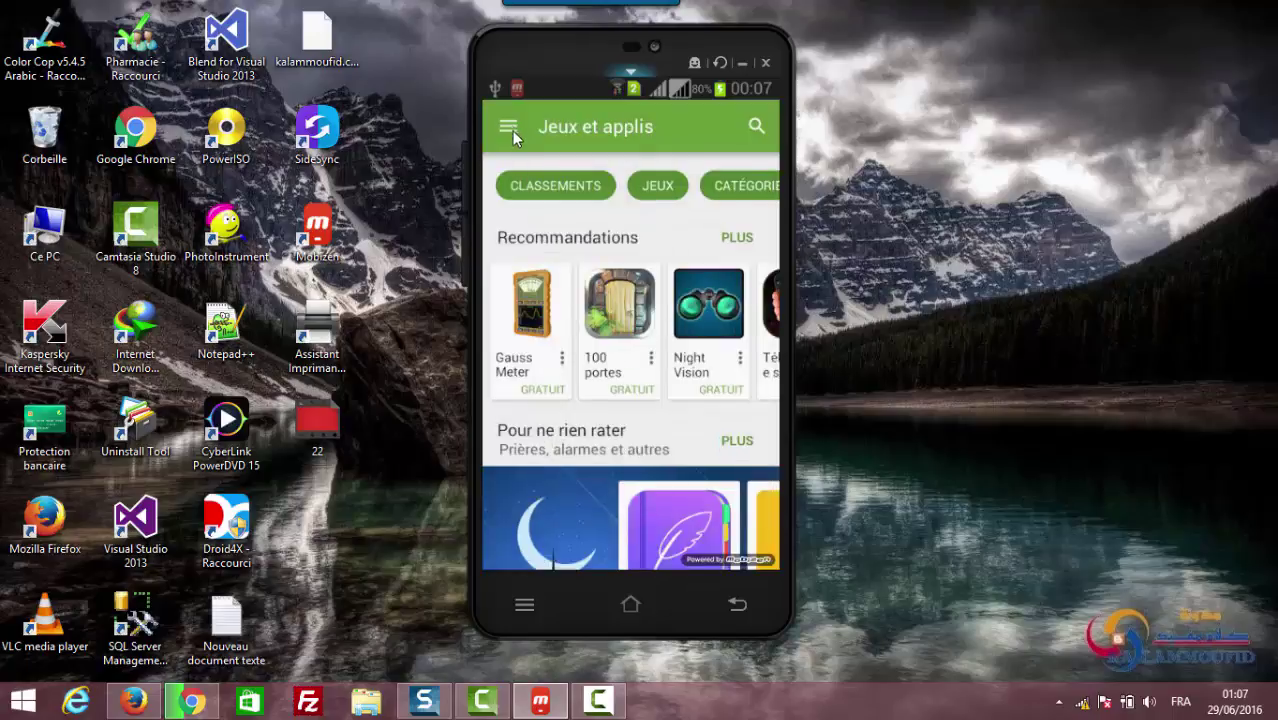
{"action": "left_click_drag", "start_coordinate": [700, 312], "coordinate": [604, 313]}
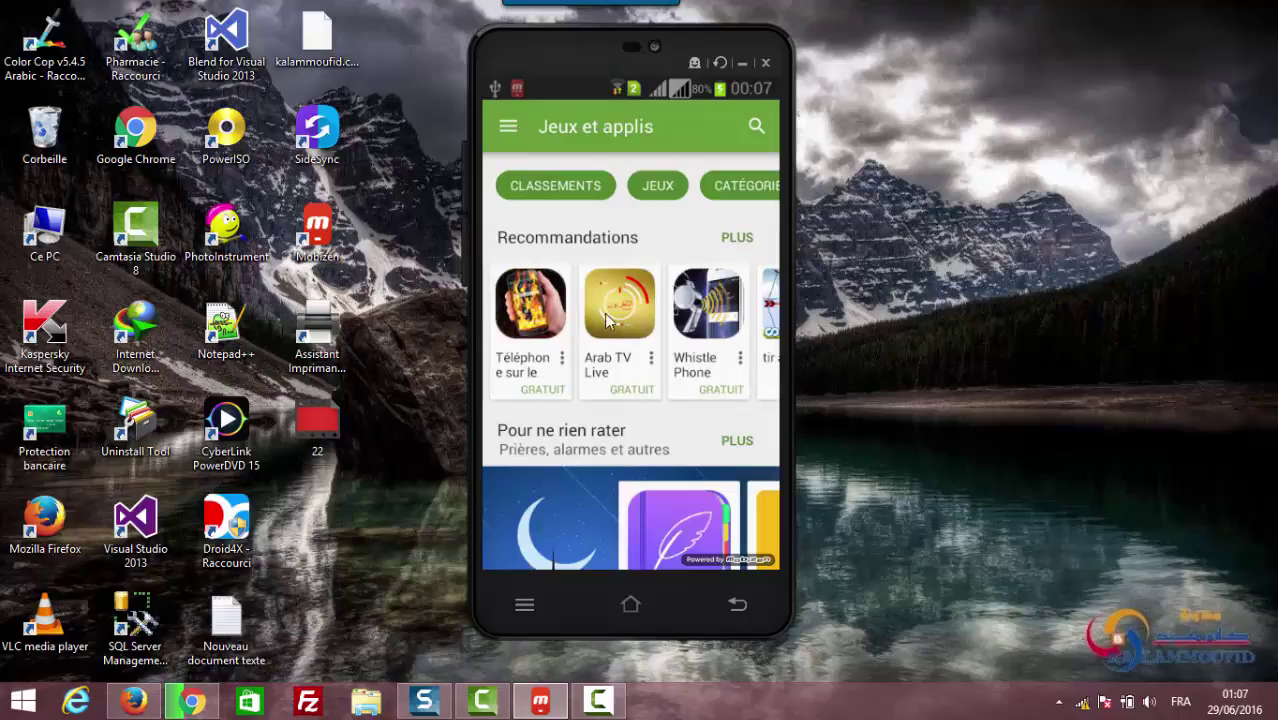
{"action": "left_click_drag", "start_coordinate": [663, 486], "coordinate": [665, 237]}
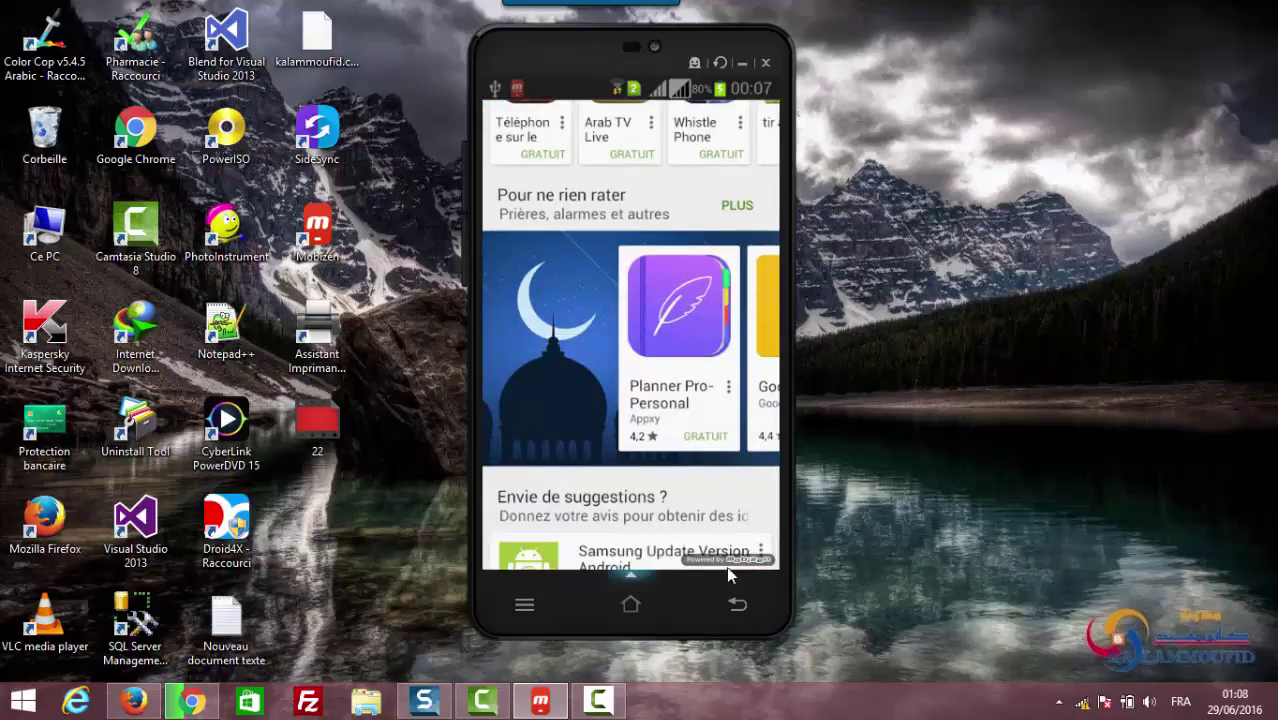
{"action": "left_click", "coordinate": [737, 607]}
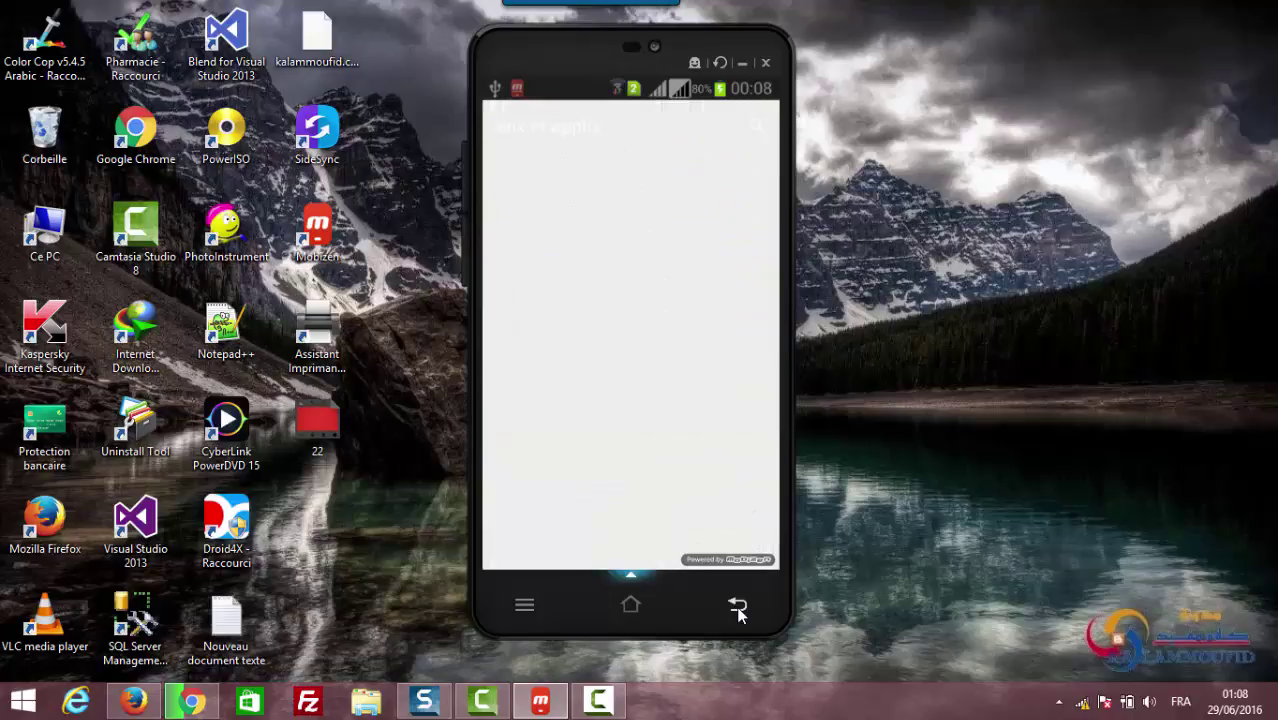
{"action": "left_click", "coordinate": [632, 606]}
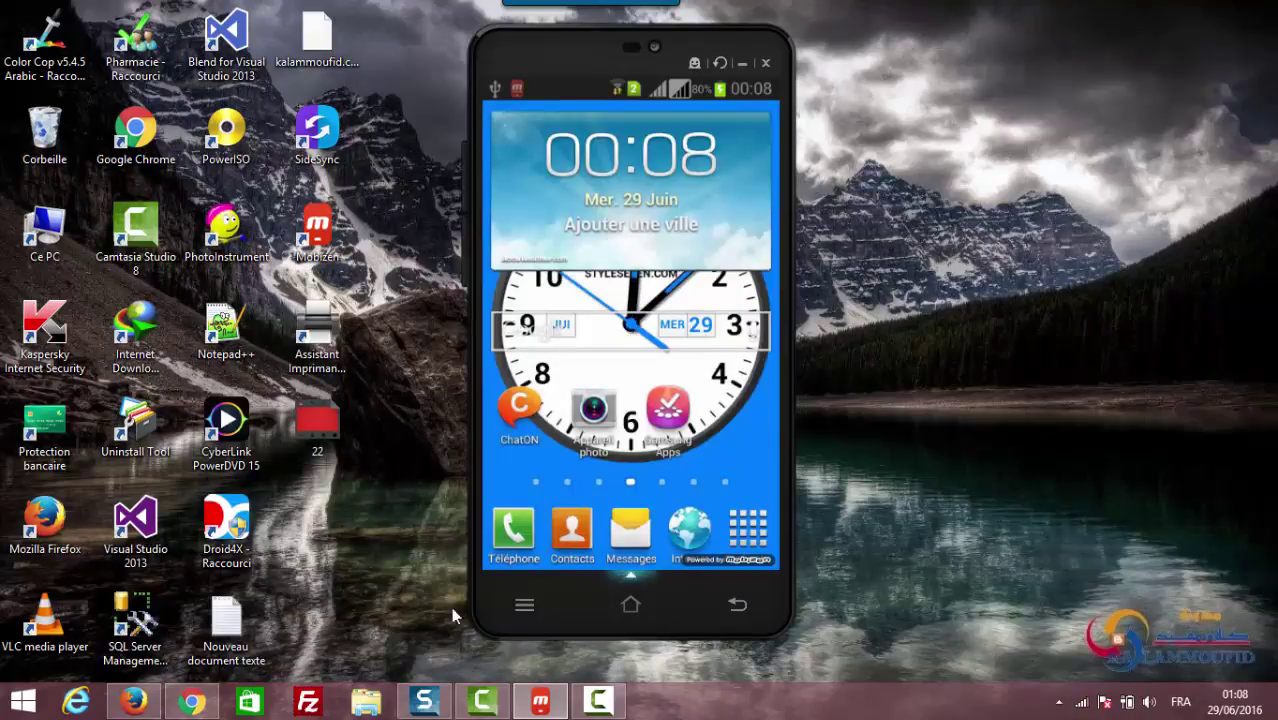
Bring Chrome forward, scroll through the kalammoufid.com homepage, then return to its top
{"action": "left_click", "coordinate": [195, 702]}
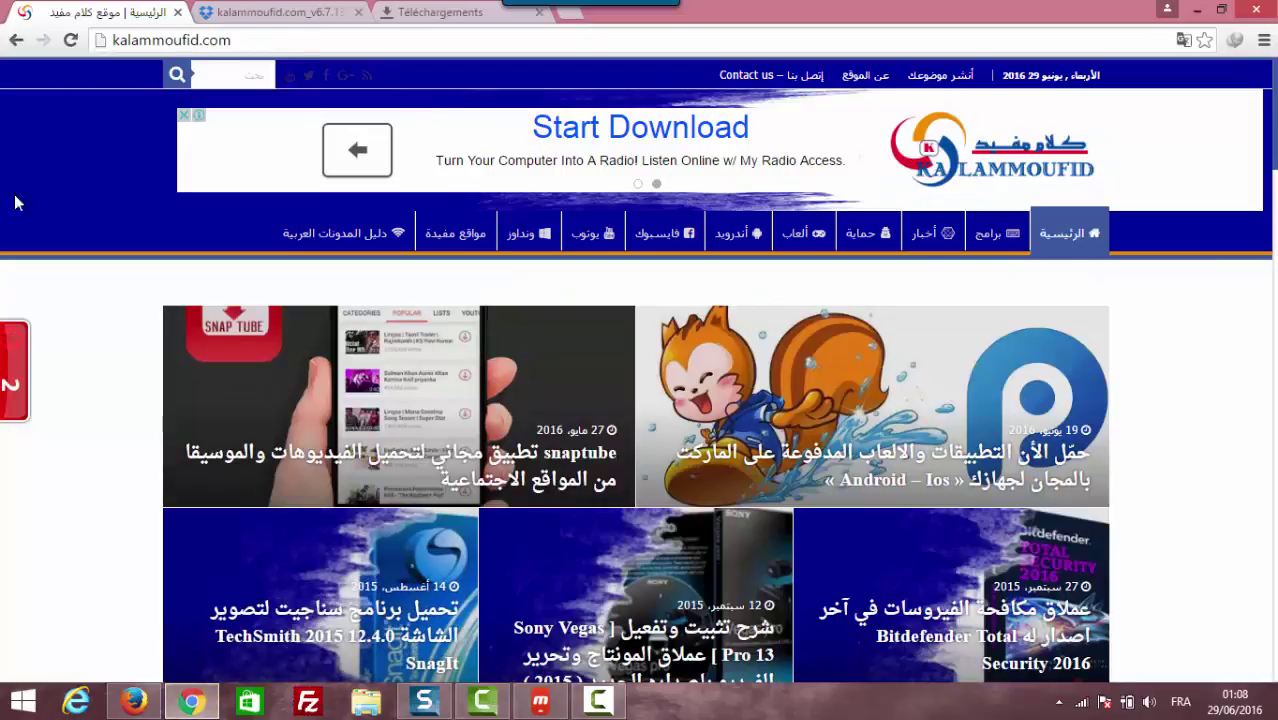
{"action": "scroll", "coordinate": [638, 400], "scroll_direction": "down", "scroll_amount": 2}
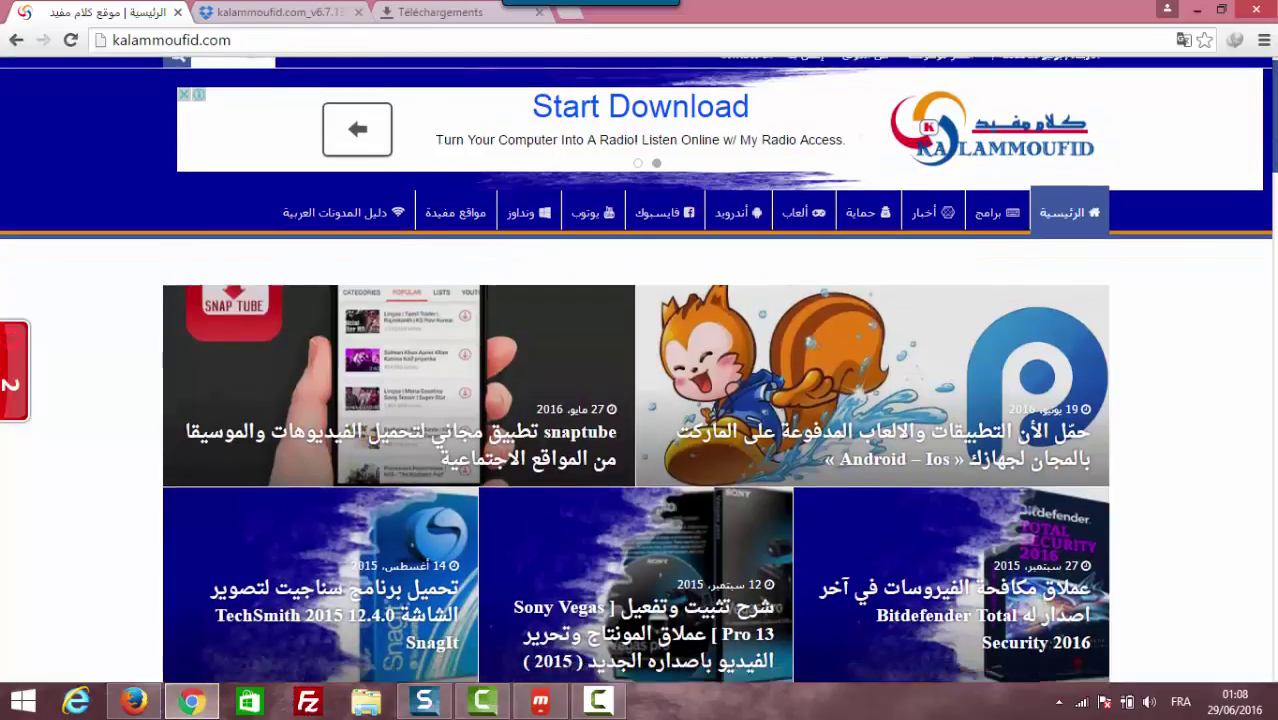
{"action": "scroll", "coordinate": [638, 400], "scroll_direction": "down", "scroll_amount": 5}
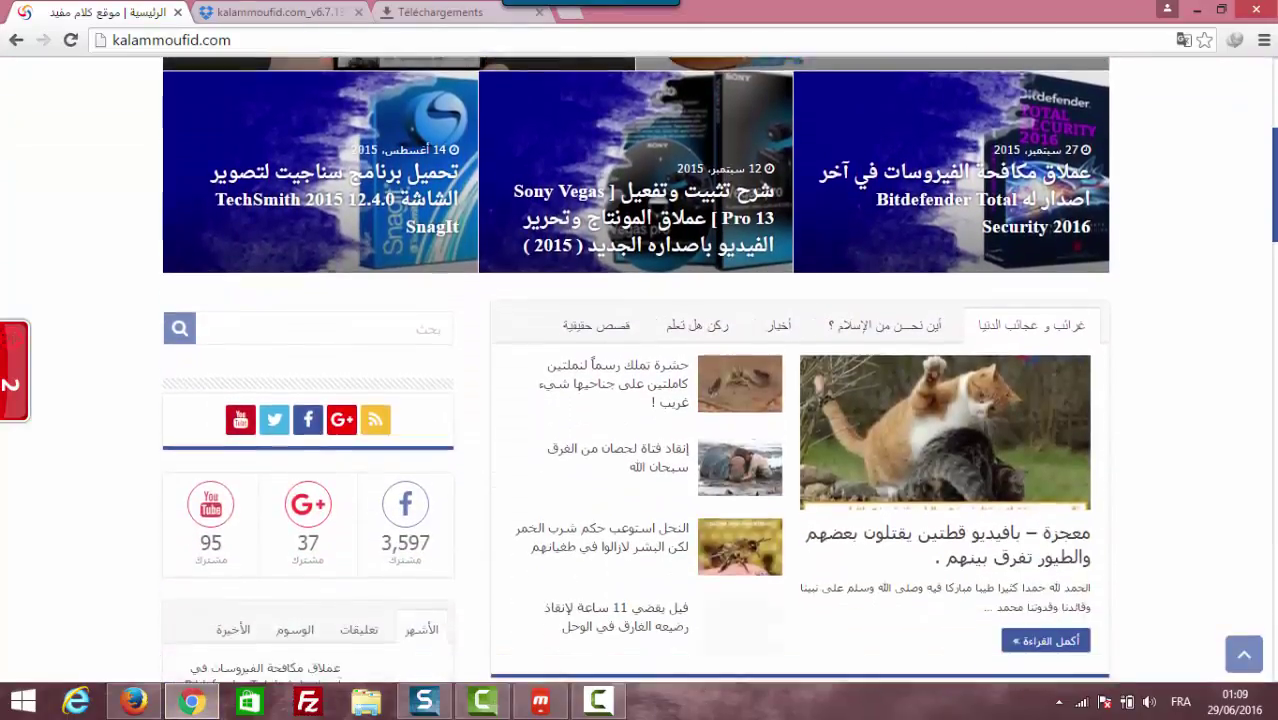
{"action": "scroll", "coordinate": [638, 400], "scroll_direction": "down", "scroll_amount": 5}
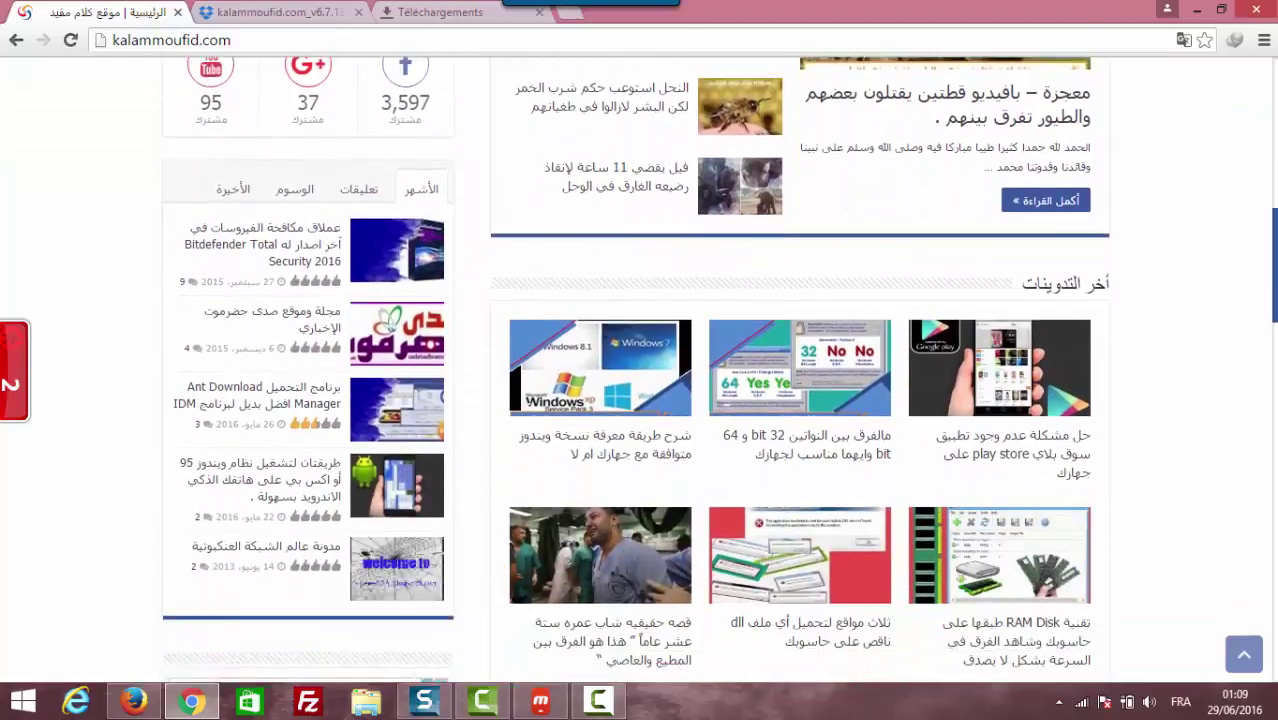
{"action": "scroll", "coordinate": [638, 400], "scroll_direction": "down", "scroll_amount": 8}
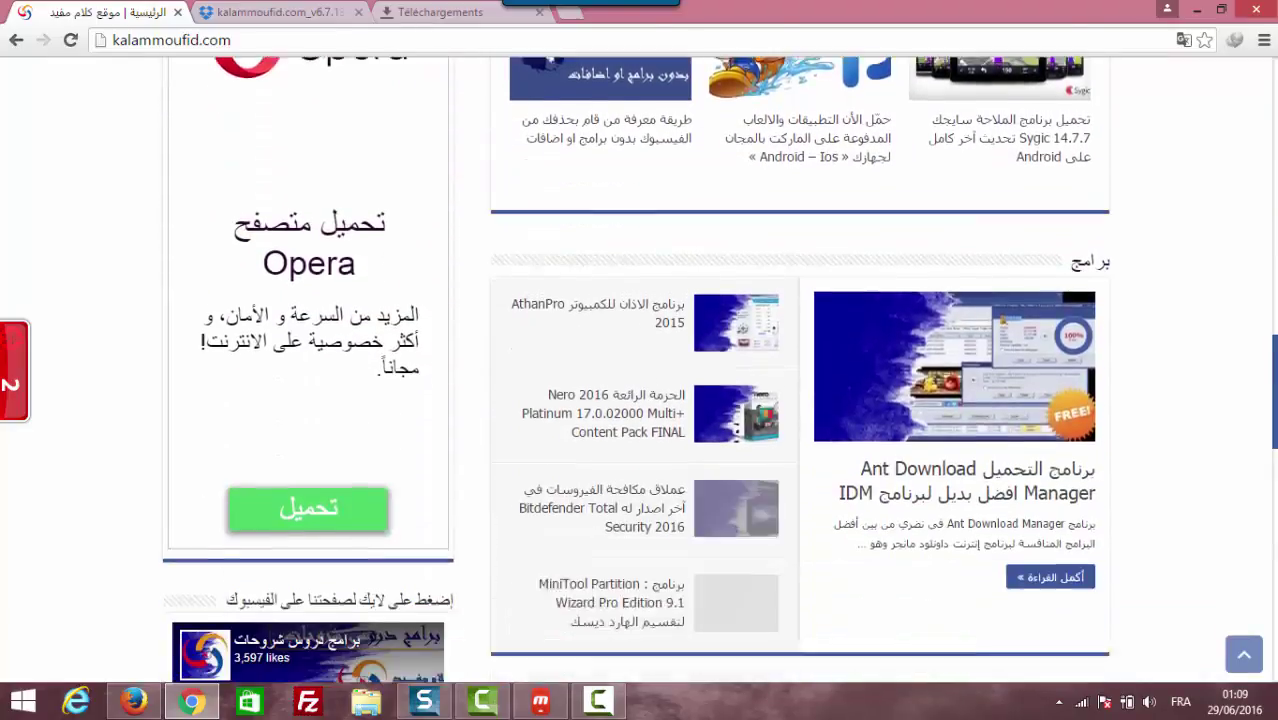
{"action": "scroll", "coordinate": [778, 450], "scroll_direction": "down", "scroll_amount": 3}
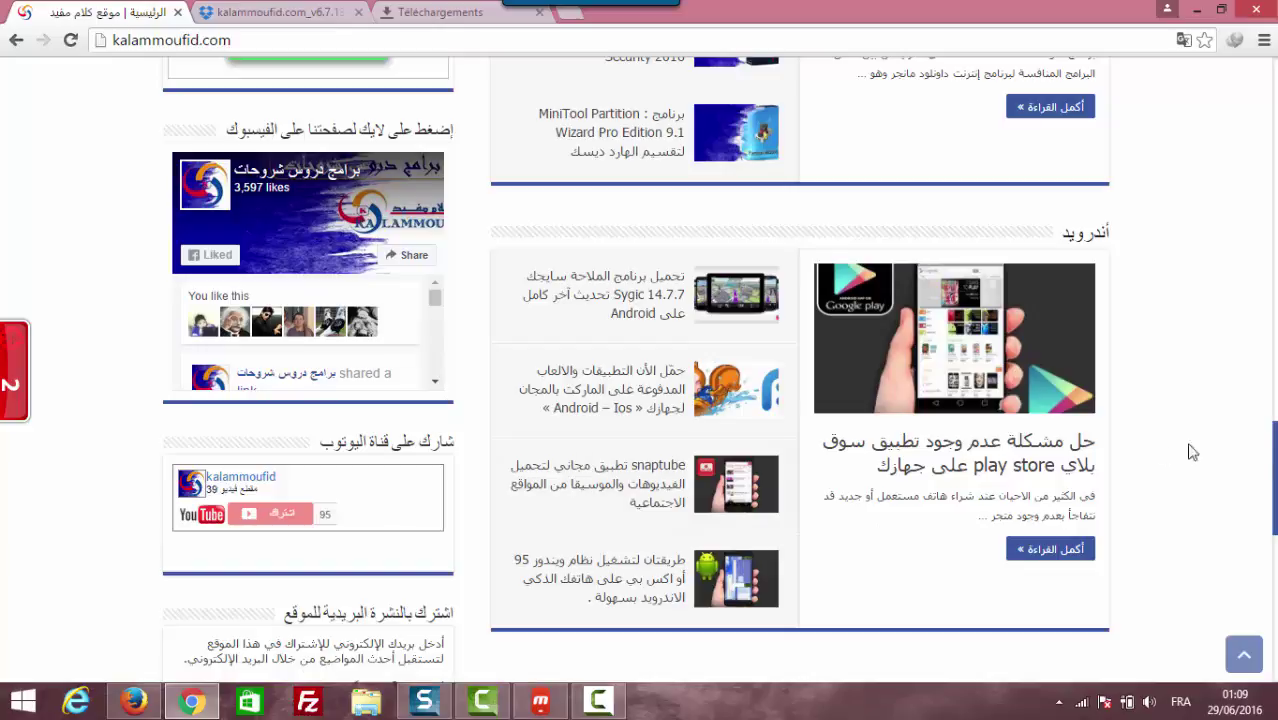
{"action": "scroll", "coordinate": [1272, 470], "scroll_direction": "down", "scroll_amount": 3}
{"action": "scroll", "coordinate": [936, 425], "scroll_direction": "down", "scroll_amount": 2}
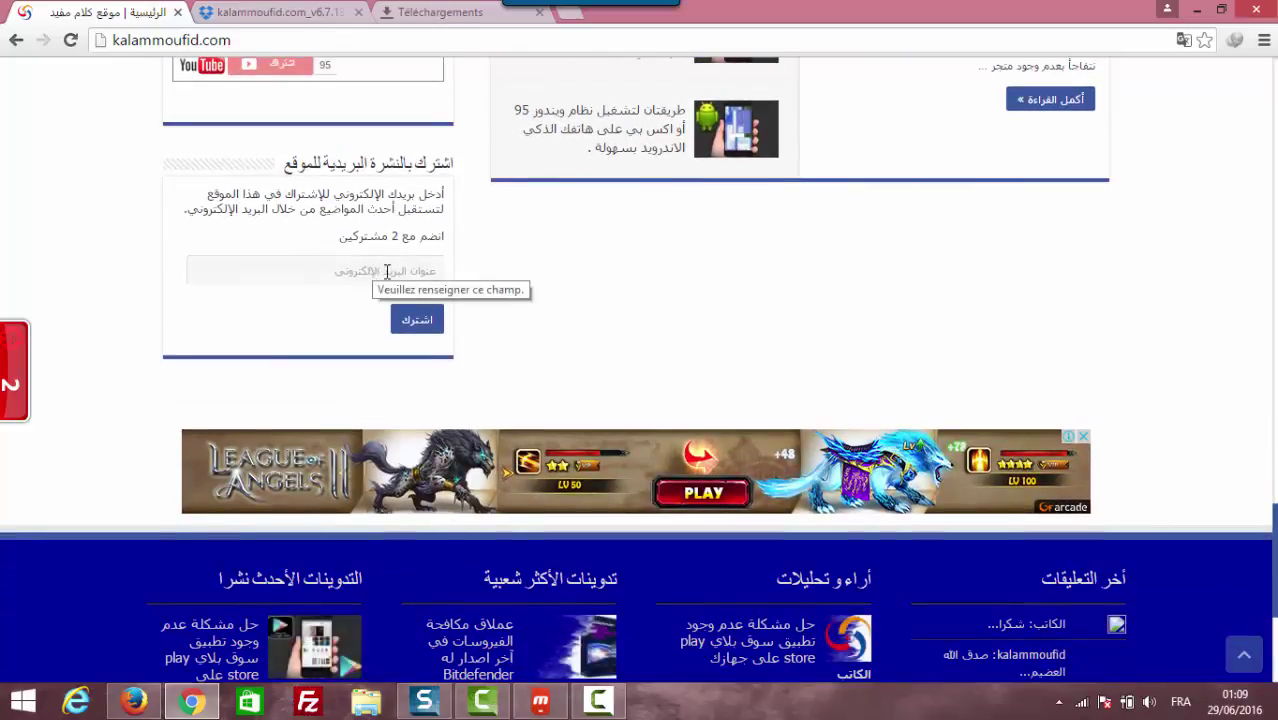
{"action": "left_click_drag", "start_coordinate": [1272, 565], "coordinate": [1272, 85]}
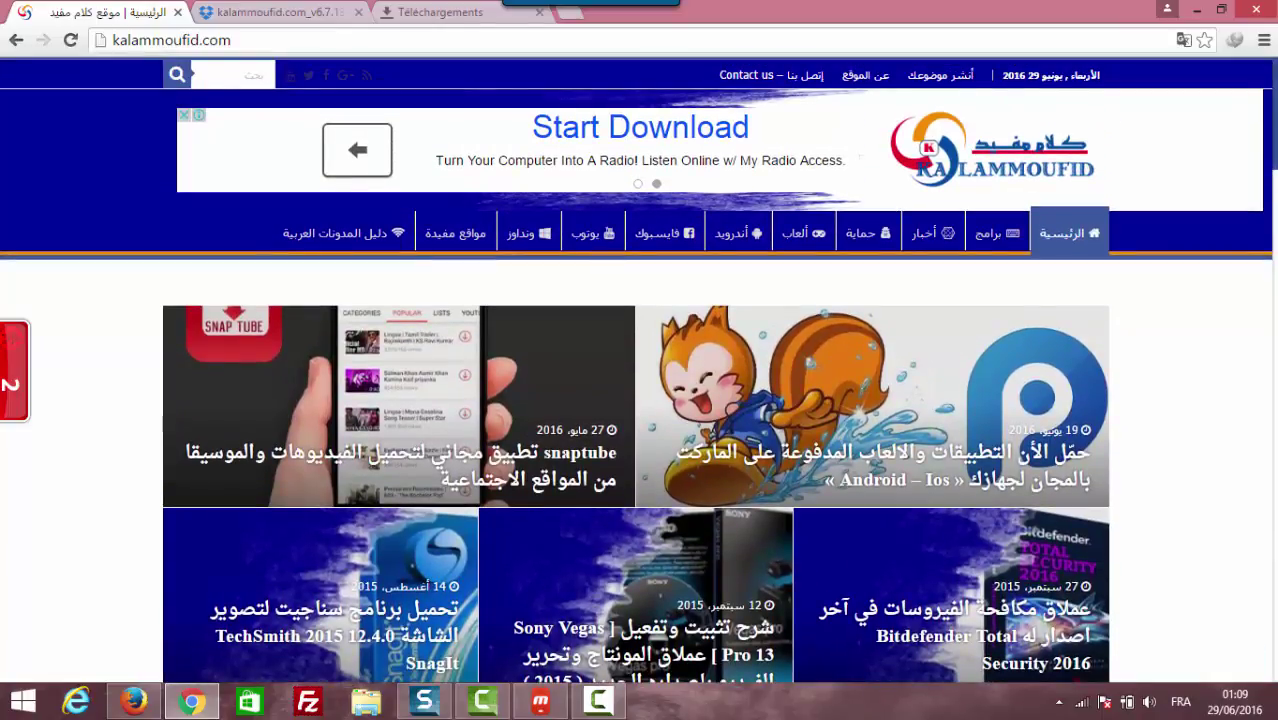